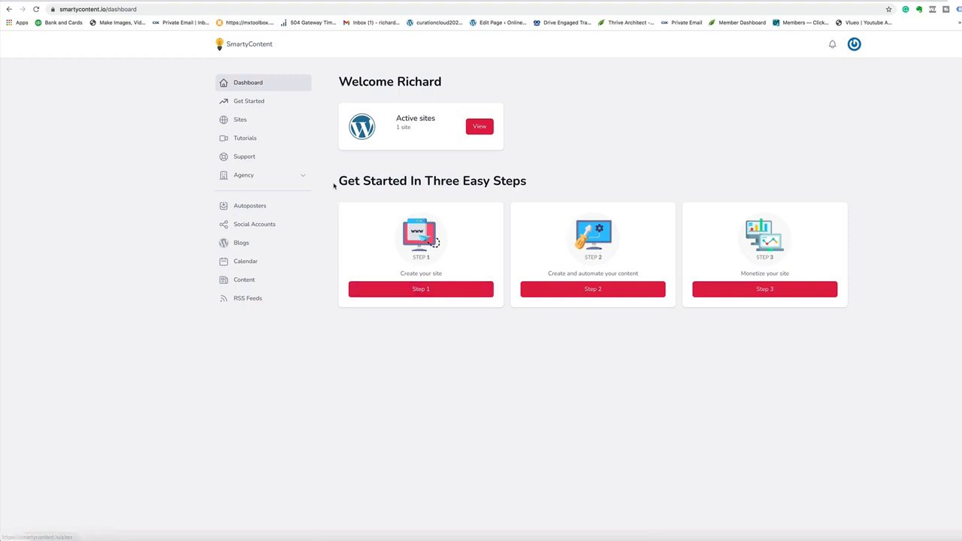
Step: Start creating a new site and paste the domain whatsmystore.me into the form
{"action": "left_click_drag", "start_coordinate": [339, 181], "coordinate": [528, 187]}
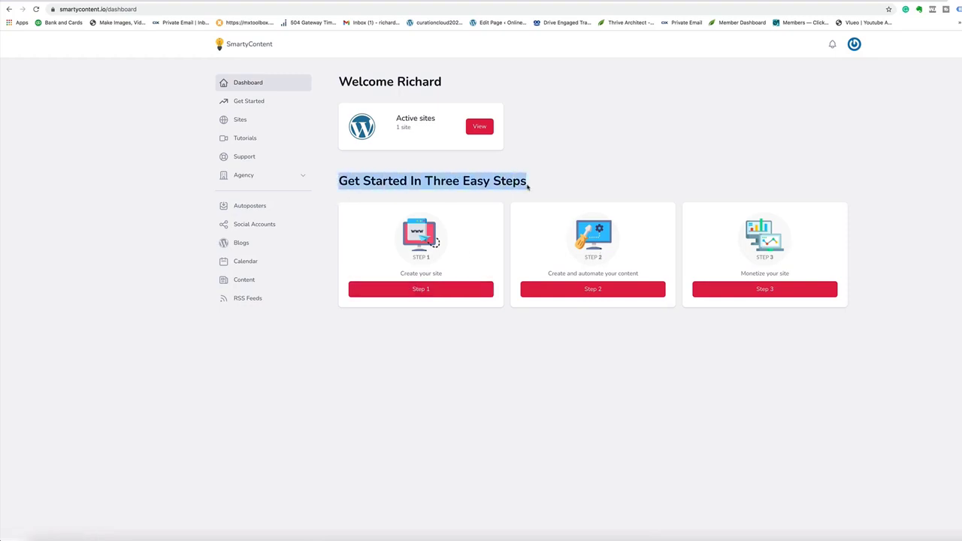
{"action": "left_click", "coordinate": [455, 420]}
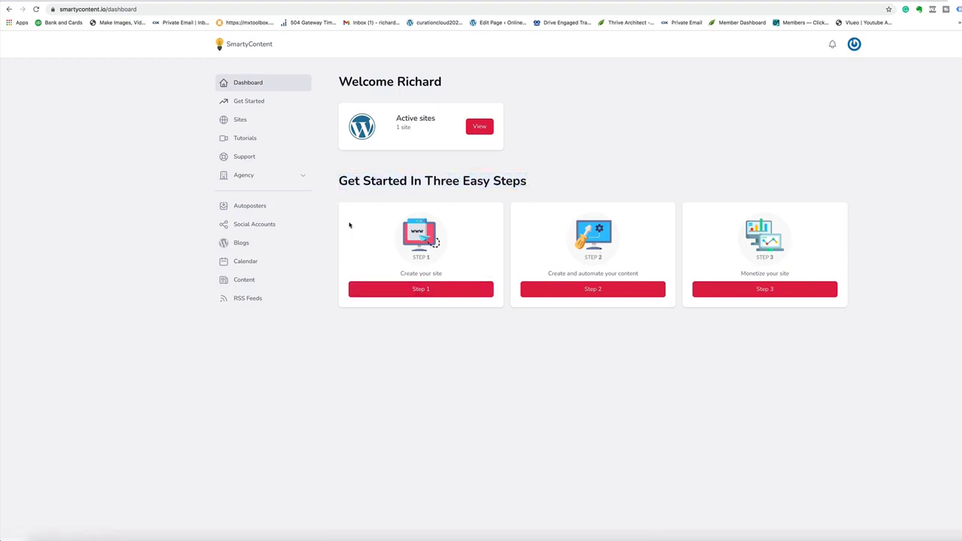
{"action": "left_click", "coordinate": [421, 289]}
{"action": "left_click", "coordinate": [829, 92]}
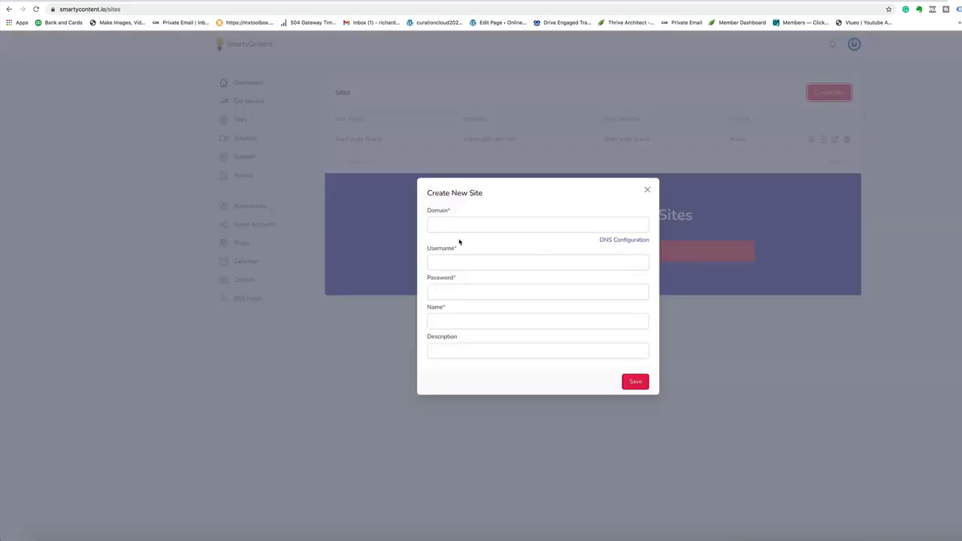
{"action": "right_click", "coordinate": [451, 227]}
{"action": "left_click", "coordinate": [468, 281]}
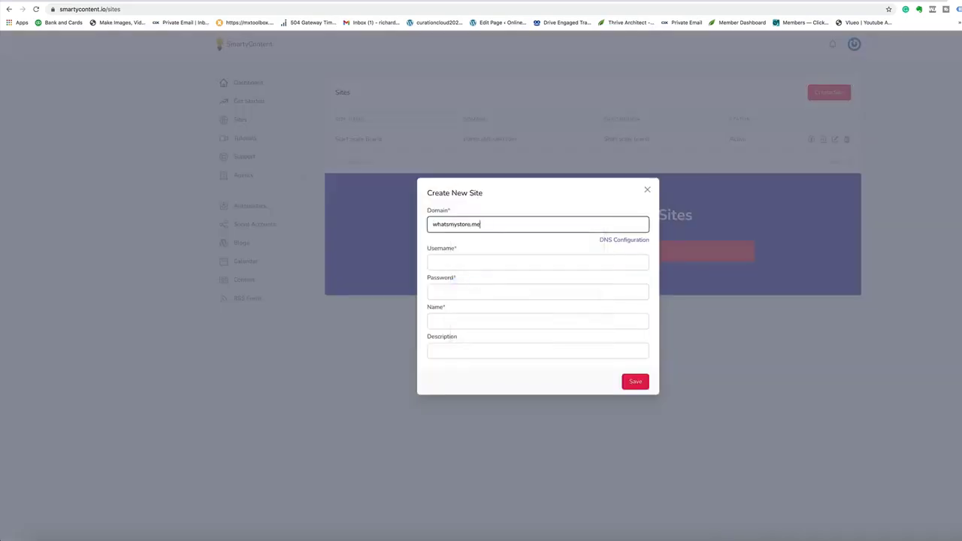
Step: Dismiss the DNS notice, then enter the username admin and the site password
{"action": "left_click", "coordinate": [456, 263]}
{"action": "left_click", "coordinate": [535, 341]}
{"action": "left_click", "coordinate": [457, 264]}
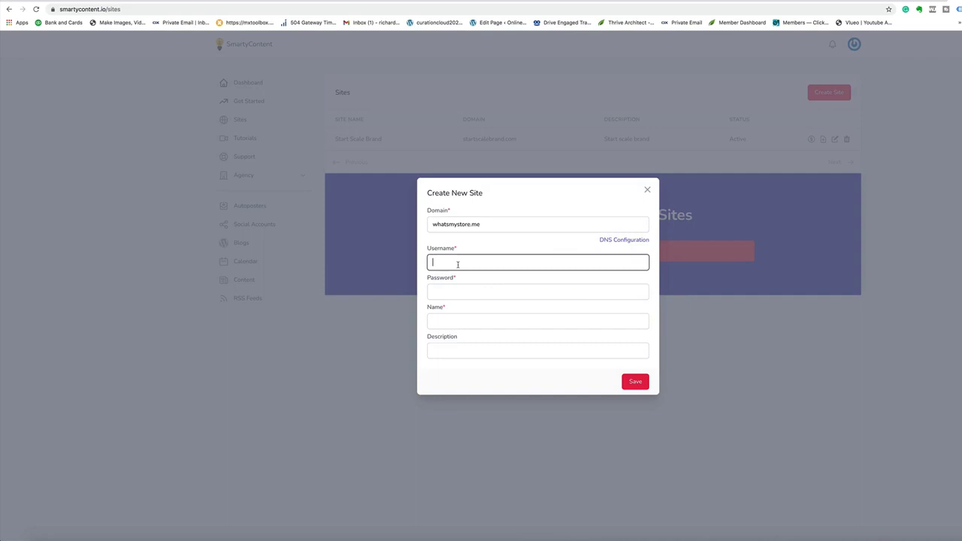
{"action": "type", "text": "admin"}
{"action": "left_click", "coordinate": [462, 294]}
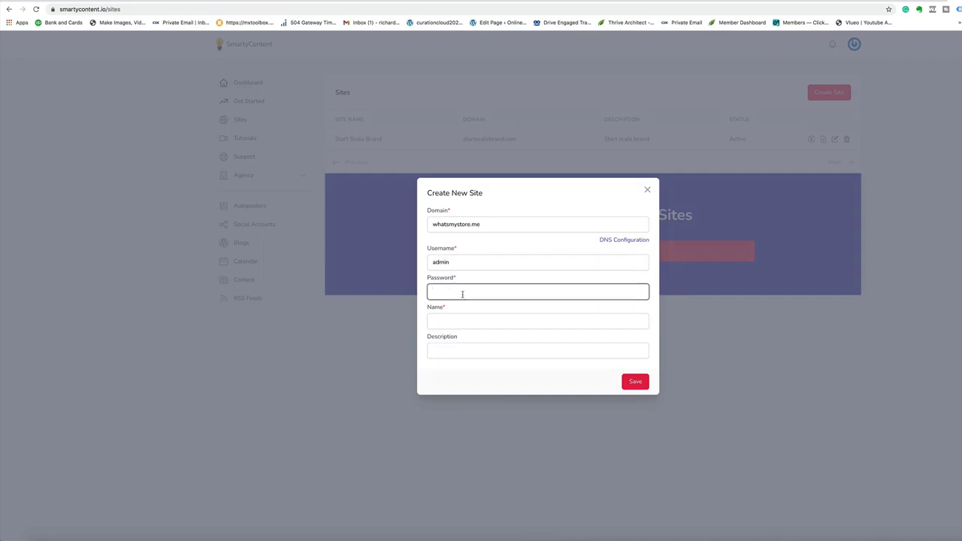
Step: Name the site Whats My Site, describe it as a new site test, and save
{"action": "left_click", "coordinate": [457, 323]}
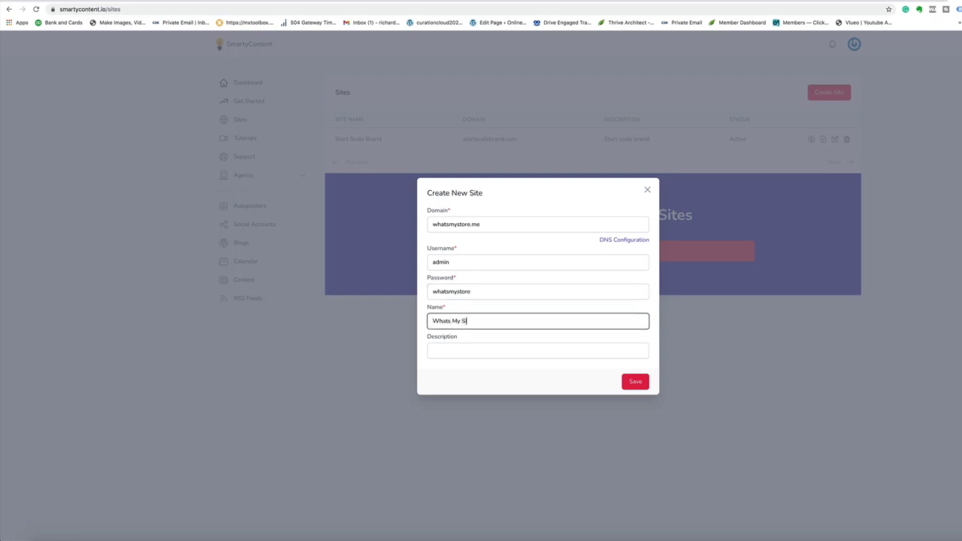
{"action": "left_click", "coordinate": [469, 351]}
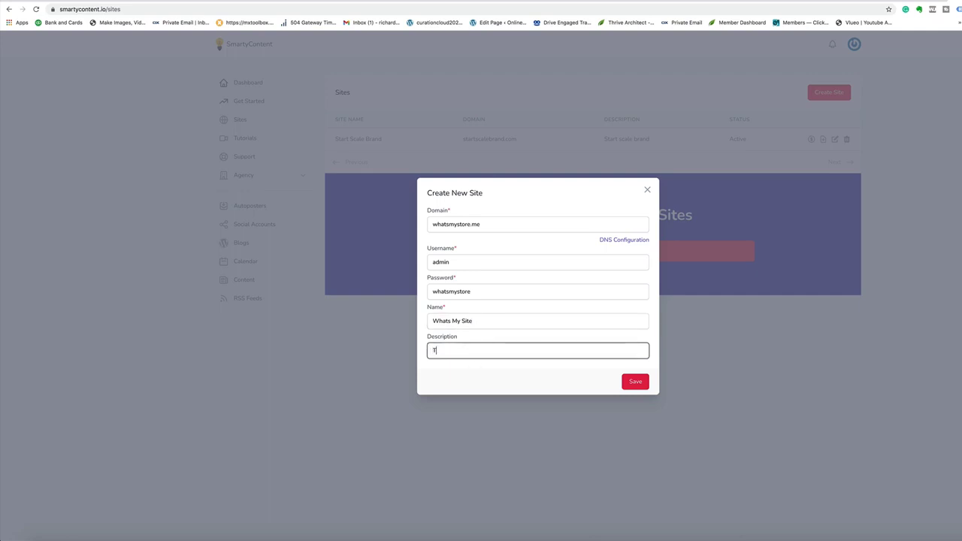
{"action": "type", "text": "This is a new site test"}
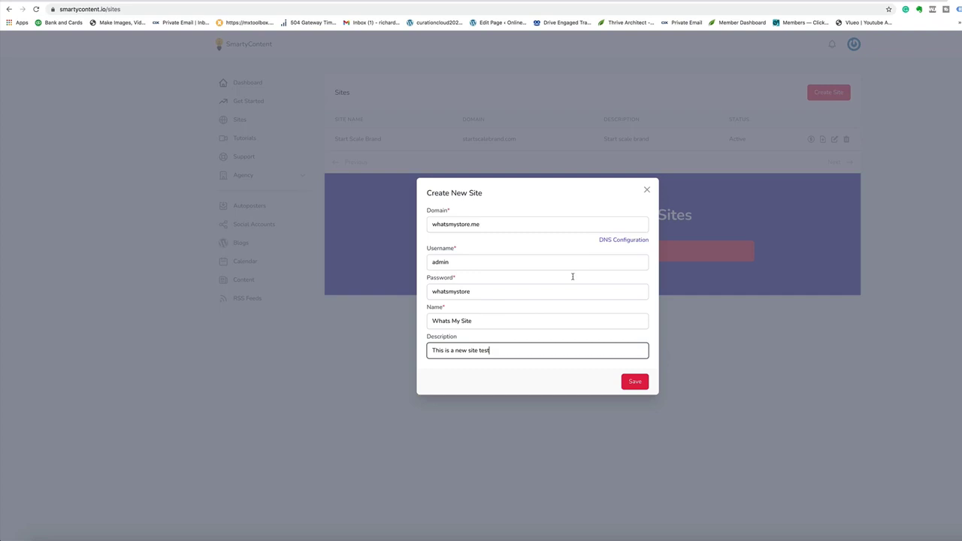
{"action": "left_click", "coordinate": [635, 382]}
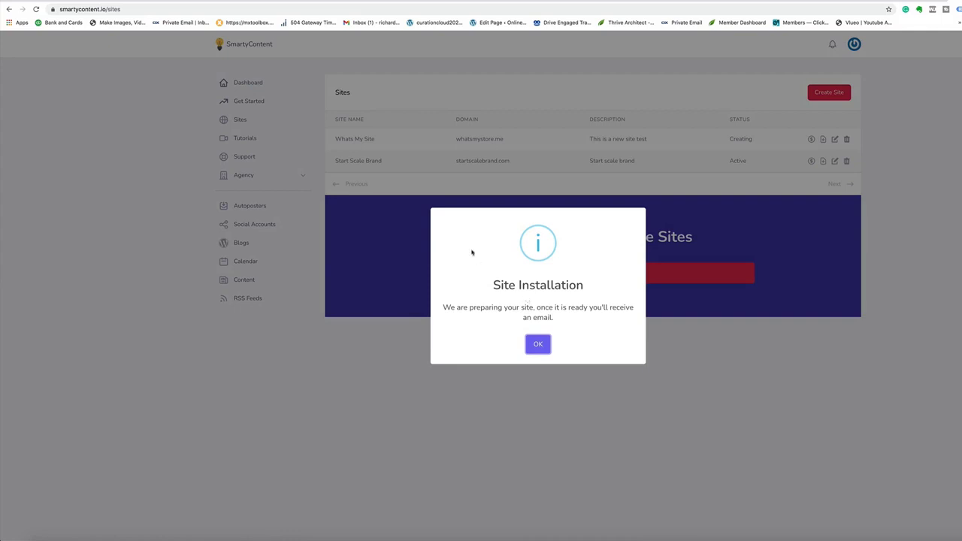
Step: Acknowledge the installation notice and check the newly installed whatsmystore.me site
{"action": "left_click", "coordinate": [539, 346]}
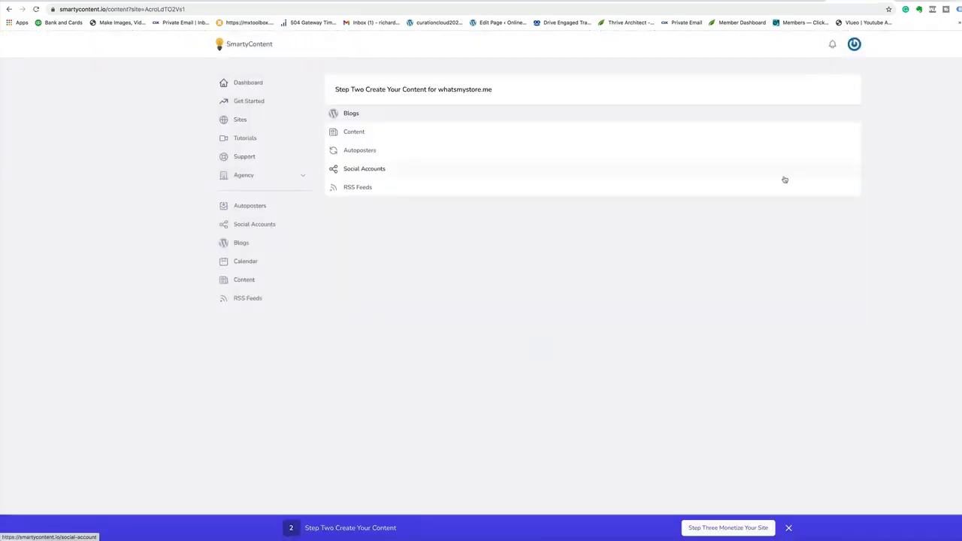
{"action": "left_click", "coordinate": [465, 90]}
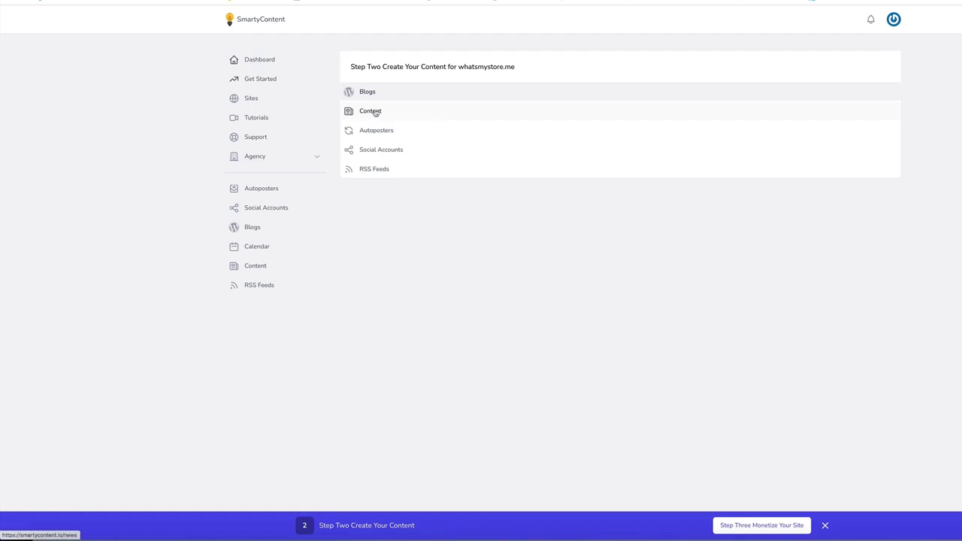
Step: Open the Content library and look over the content sources list
{"action": "left_click", "coordinate": [375, 112]}
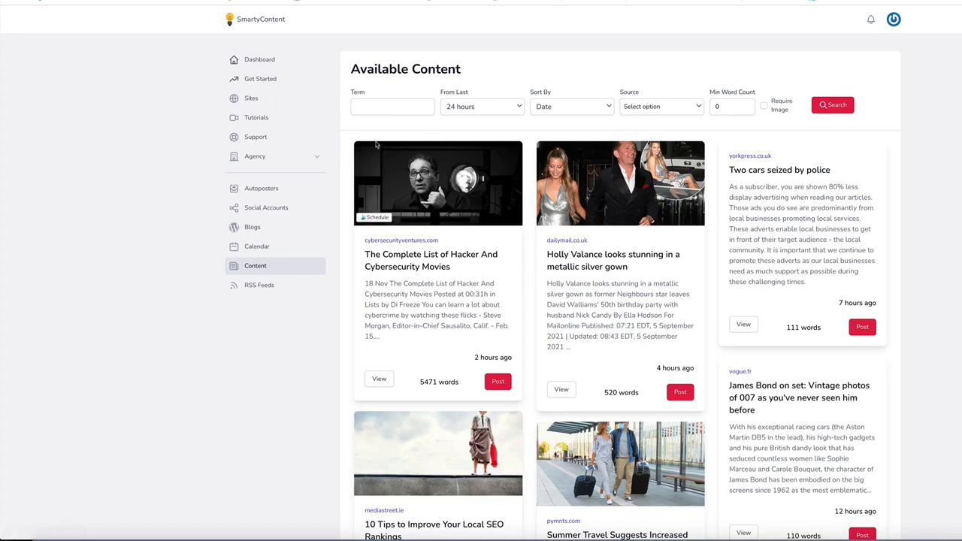
{"action": "left_click", "coordinate": [658, 107]}
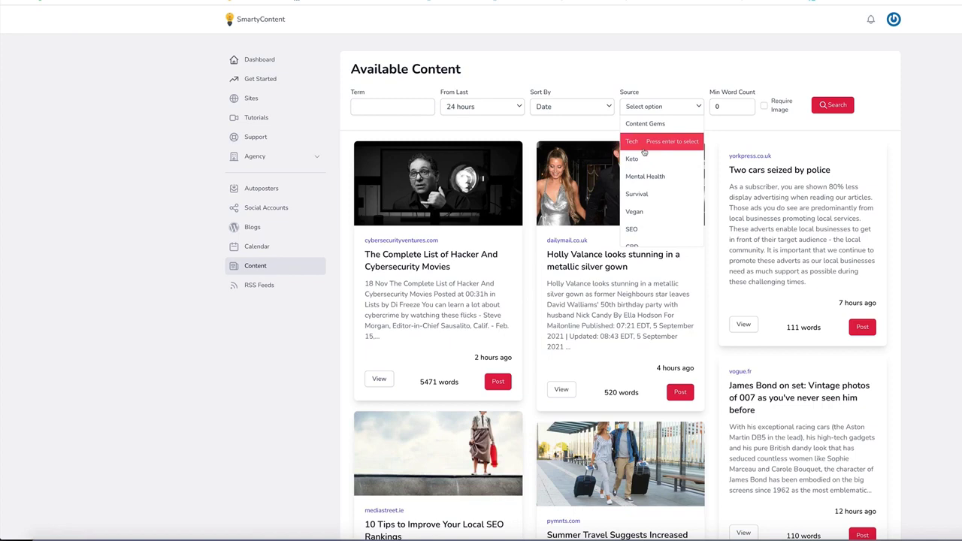
{"action": "left_click", "coordinate": [646, 215]}
{"action": "scroll", "coordinate": [514, 301], "scroll_direction": "down", "scroll_amount": 3}
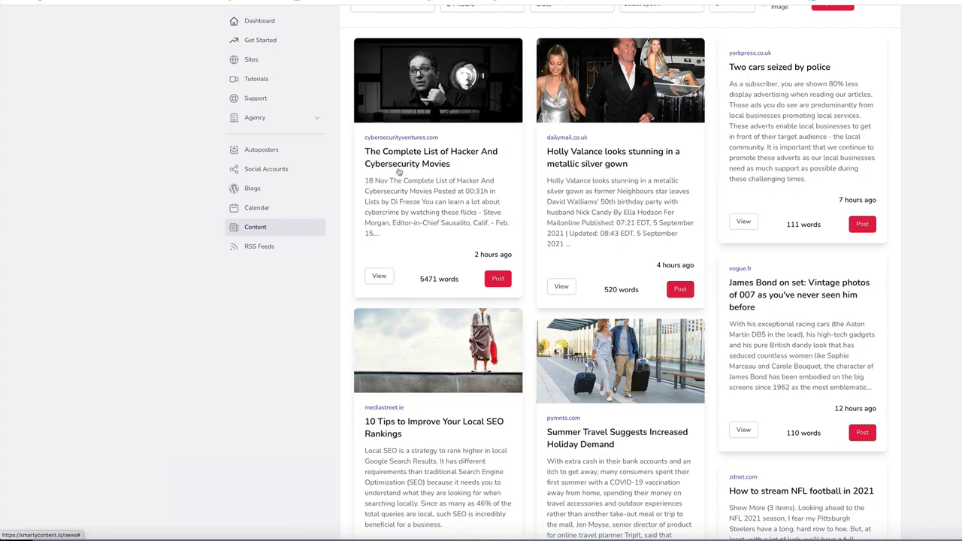
Step: Publish the Hacker And Cybersecurity Movies article to Whats My Site only, then reload the site
{"action": "left_click", "coordinate": [498, 279]}
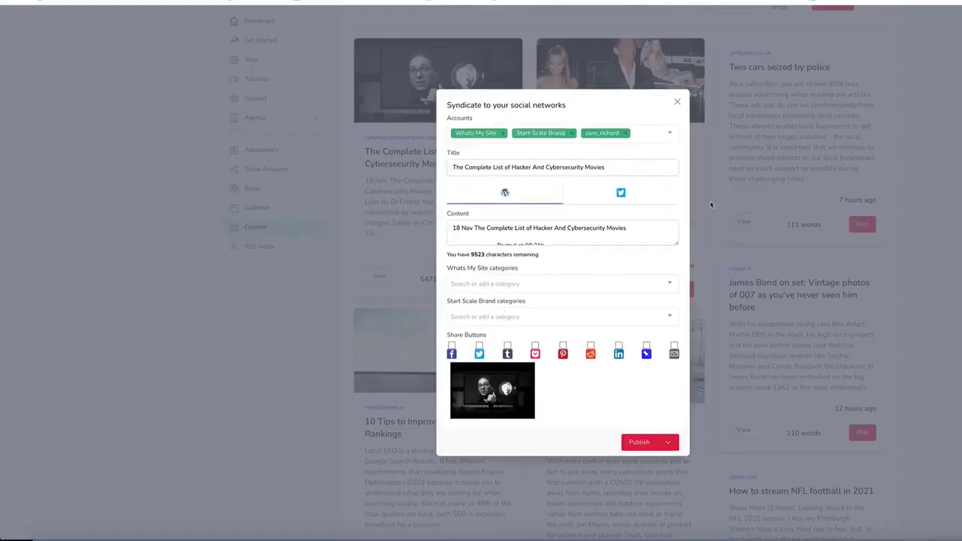
{"action": "left_click", "coordinate": [556, 133]}
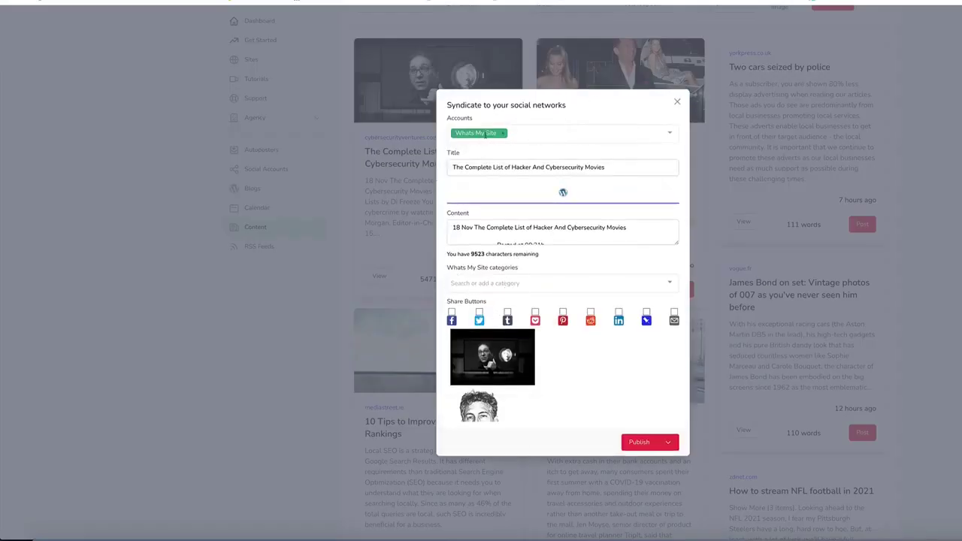
{"action": "left_click", "coordinate": [640, 443]}
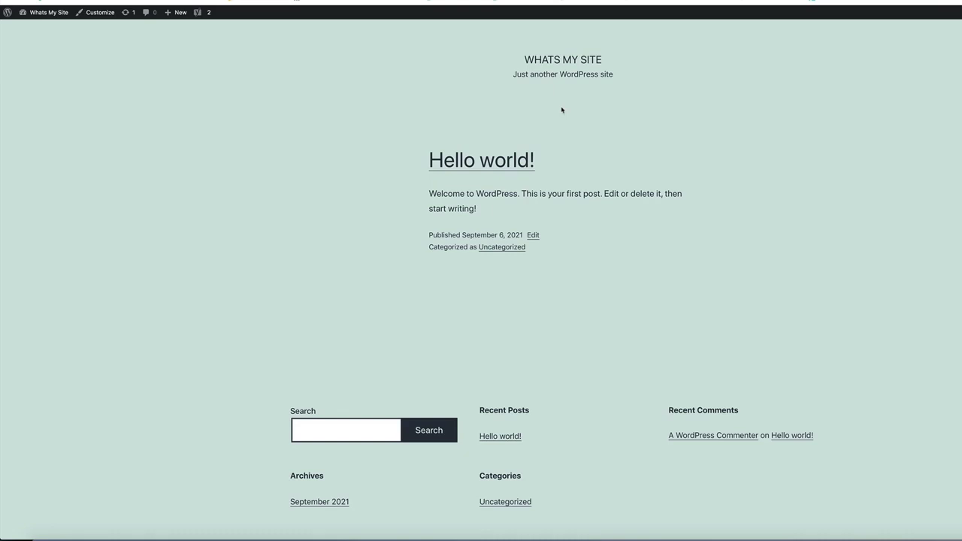
{"action": "right_click", "coordinate": [720, 147]}
{"action": "left_click", "coordinate": [739, 171]}
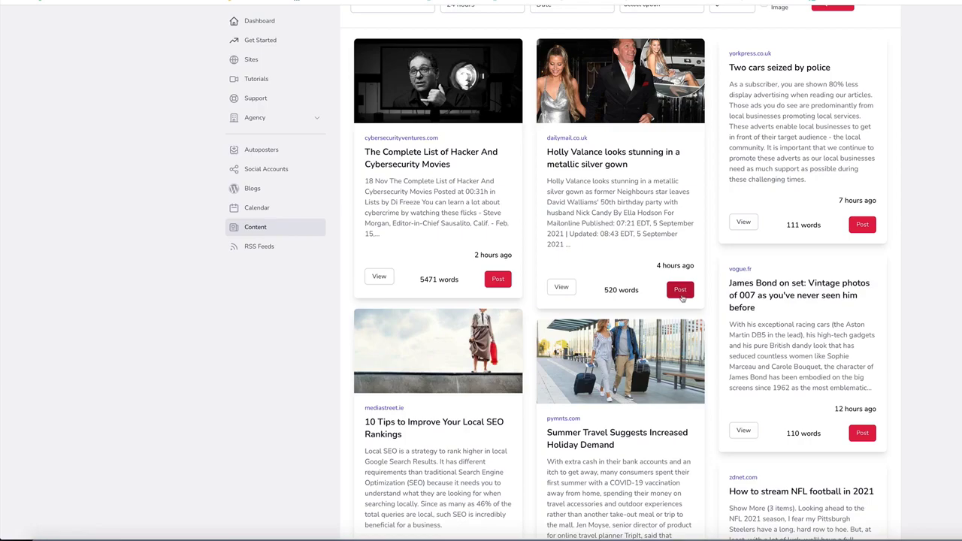
Step: Schedule the metallic silver gown article, first image chosen, for Whats My Site on 06/09/2021 at hour 8
{"action": "left_click", "coordinate": [680, 290]}
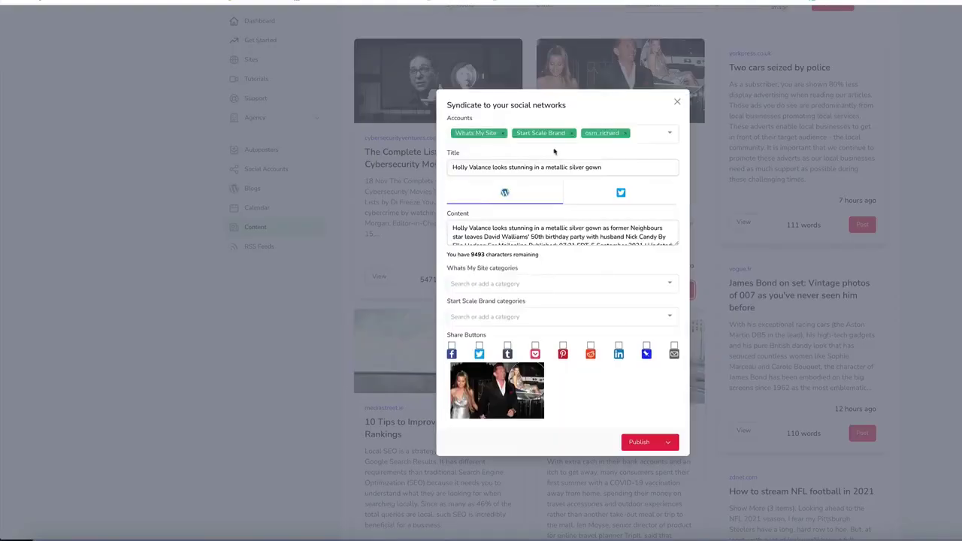
{"action": "left_click", "coordinate": [558, 133]}
{"action": "left_click", "coordinate": [667, 442]}
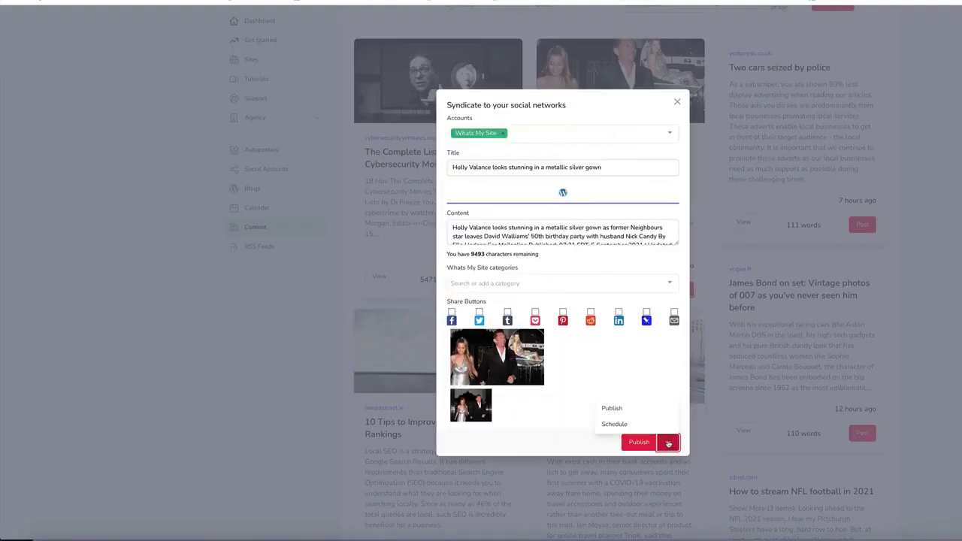
{"action": "left_click", "coordinate": [612, 426]}
{"action": "scroll", "coordinate": [597, 408], "scroll_direction": "down", "scroll_amount": 1}
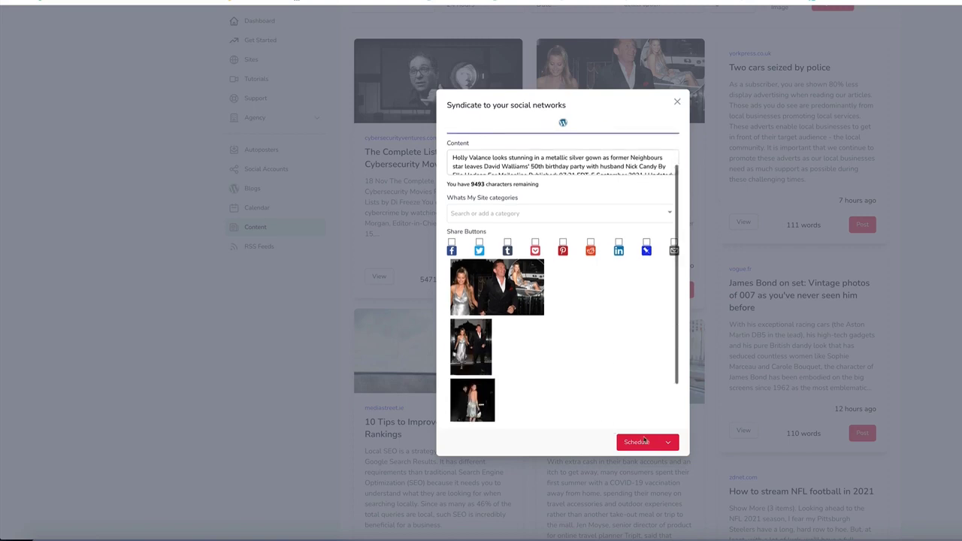
{"action": "left_click", "coordinate": [497, 287]}
{"action": "scroll", "coordinate": [656, 417], "scroll_direction": "down", "scroll_amount": 1}
{"action": "left_click", "coordinate": [492, 408]}
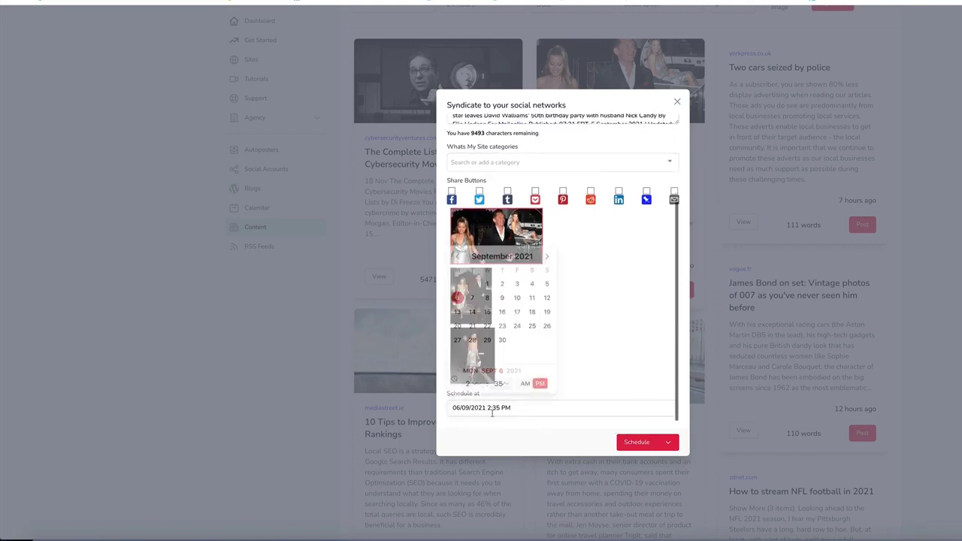
{"action": "left_click", "coordinate": [472, 384]}
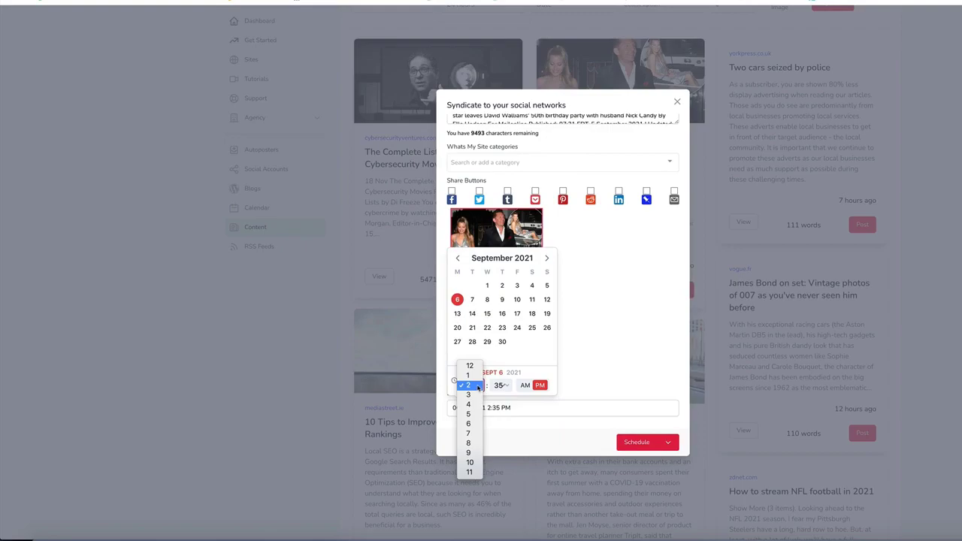
{"action": "left_click", "coordinate": [473, 444]}
{"action": "left_click", "coordinate": [651, 445]}
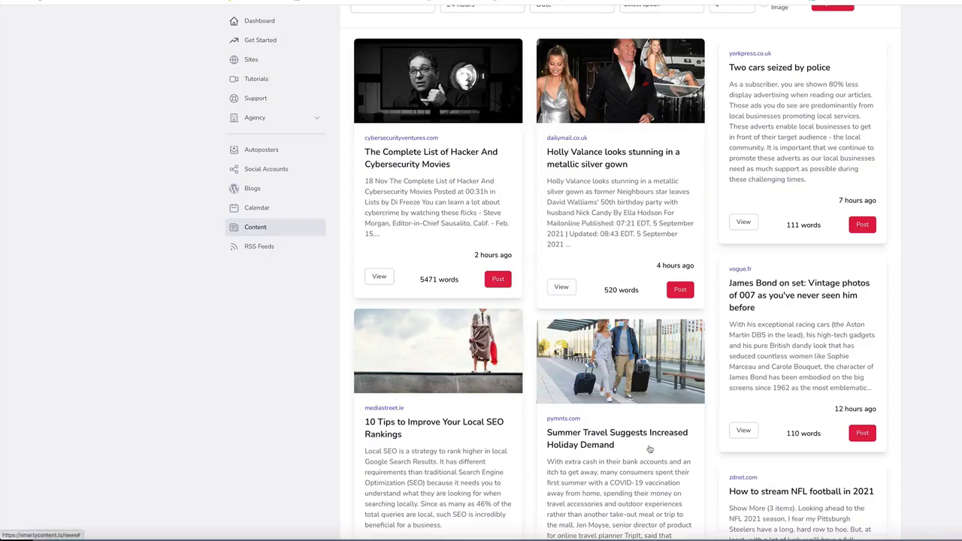
{"action": "scroll", "coordinate": [745, 269], "scroll_direction": "up", "scroll_amount": 2}
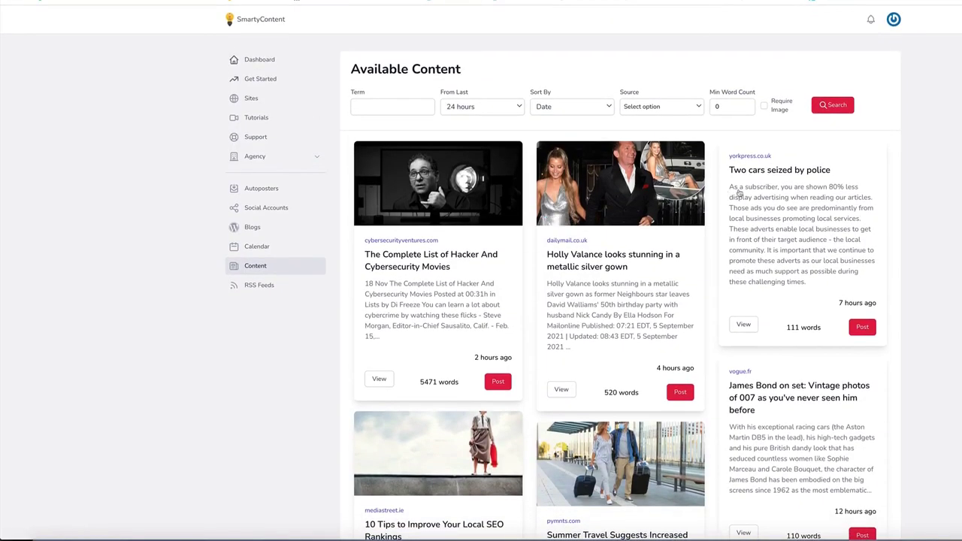
Step: Go to the Sites list showing Whats My Site and Start Scale Brand
{"action": "left_click", "coordinate": [251, 97]}
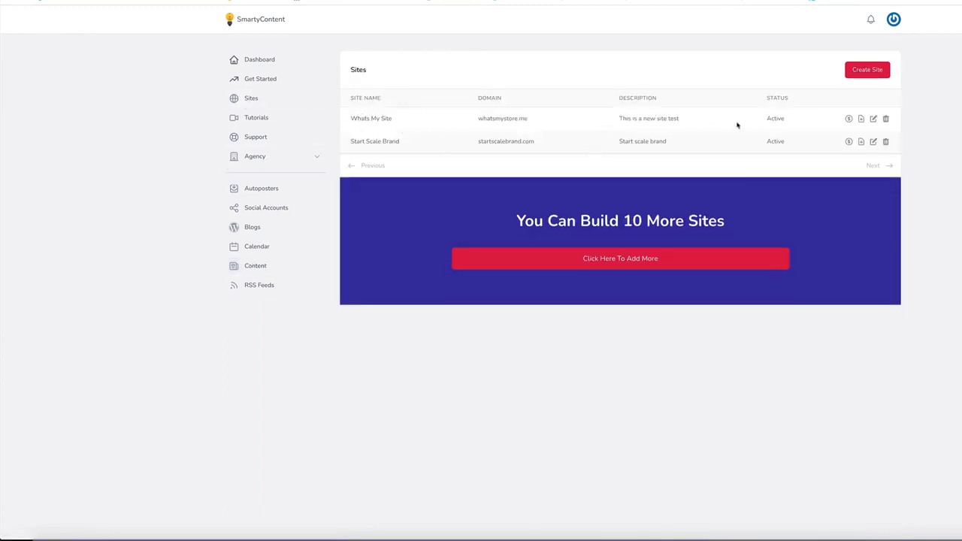
{"action": "left_click", "coordinate": [849, 120]}
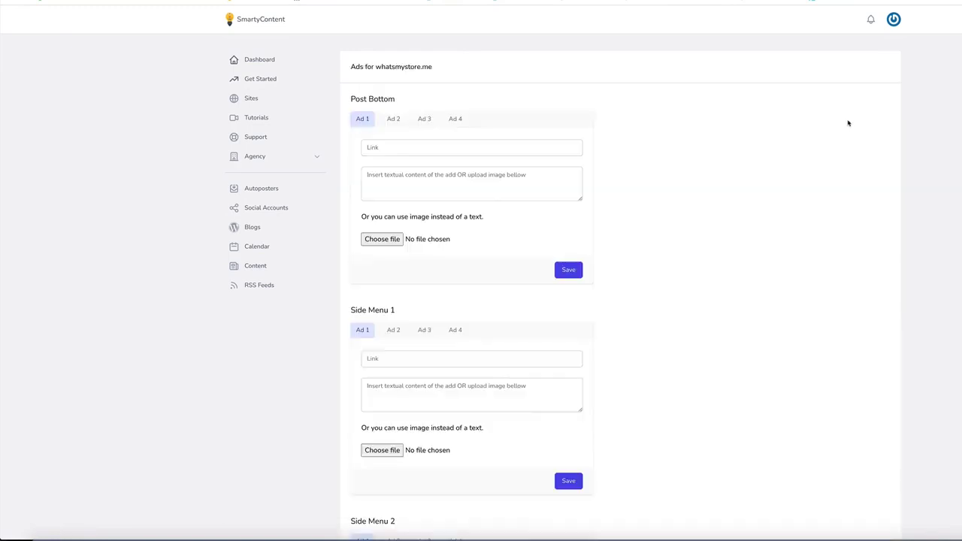
{"action": "scroll", "coordinate": [429, 172], "scroll_direction": "down", "scroll_amount": 3}
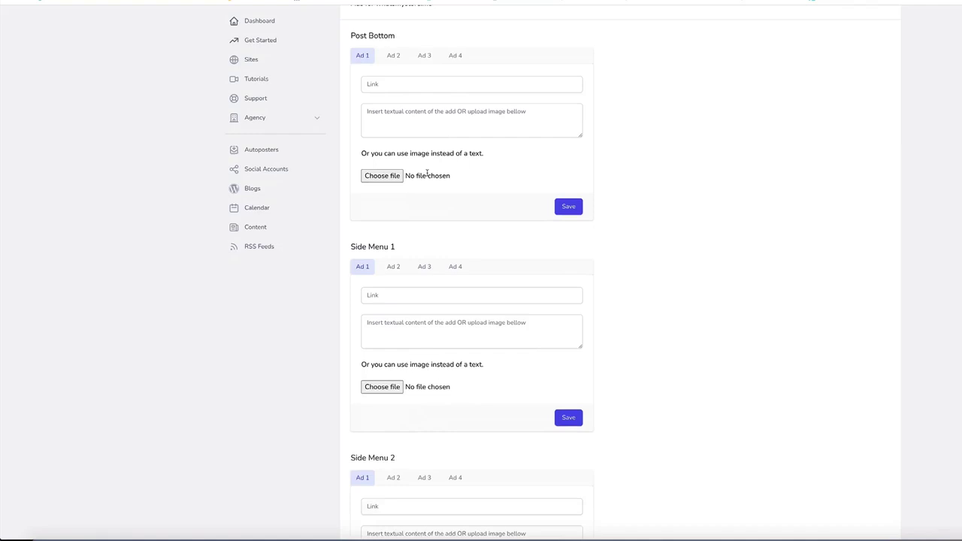
{"action": "scroll", "coordinate": [429, 172], "scroll_direction": "up", "scroll_amount": 3}
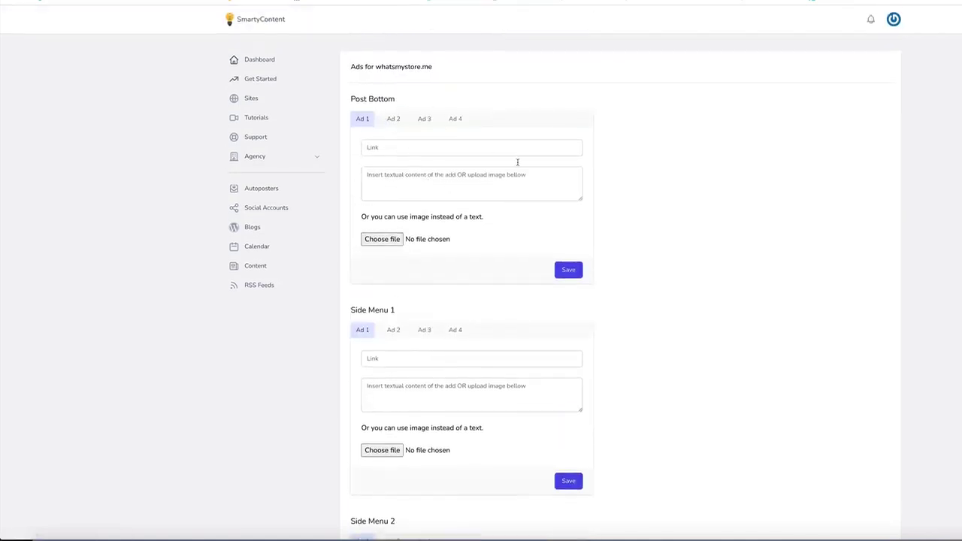
{"action": "left_click", "coordinate": [396, 121]}
{"action": "left_click", "coordinate": [423, 120]}
{"action": "left_click", "coordinate": [455, 119]}
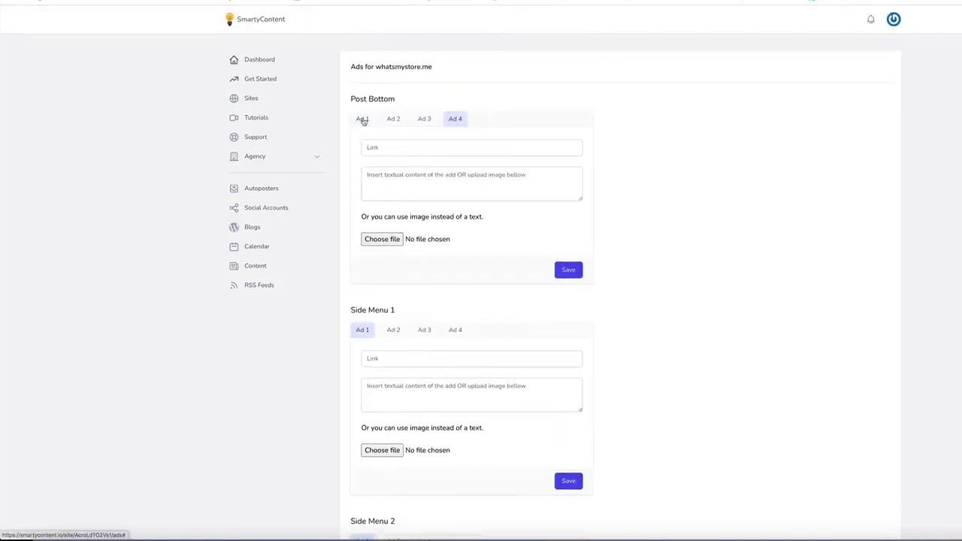
{"action": "left_click", "coordinate": [362, 120]}
{"action": "scroll", "coordinate": [468, 268], "scroll_direction": "down", "scroll_amount": 2}
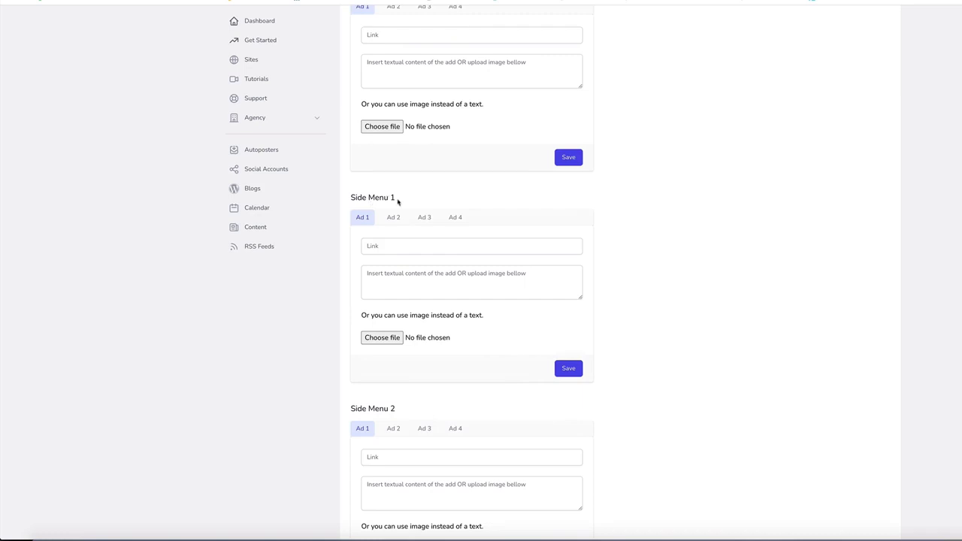
{"action": "scroll", "coordinate": [397, 199], "scroll_direction": "down", "scroll_amount": 1}
{"action": "scroll", "coordinate": [397, 198], "scroll_direction": "up", "scroll_amount": 3}
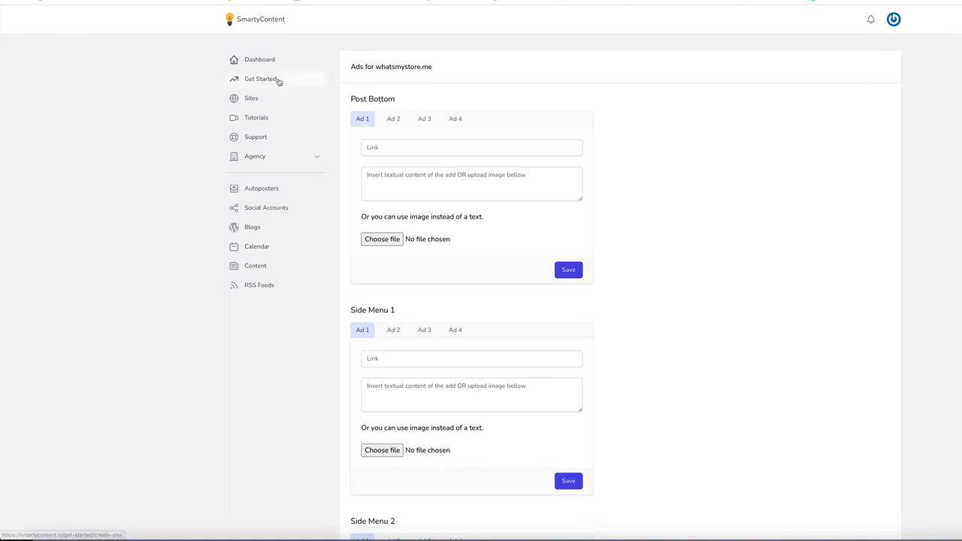
Step: Create a new autoposter with the search term ecom targeting the Whats My Site blog
{"action": "left_click", "coordinate": [264, 193]}
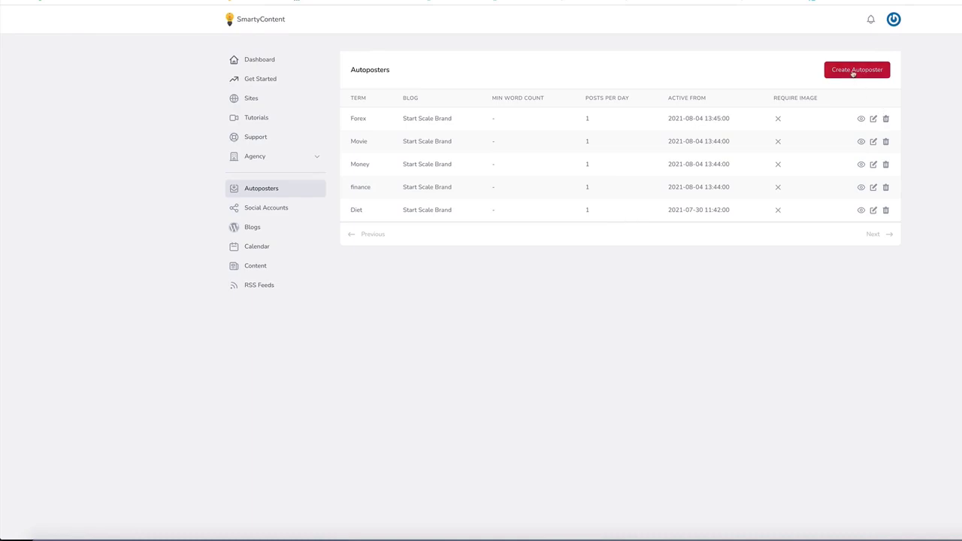
{"action": "left_click", "coordinate": [853, 70]}
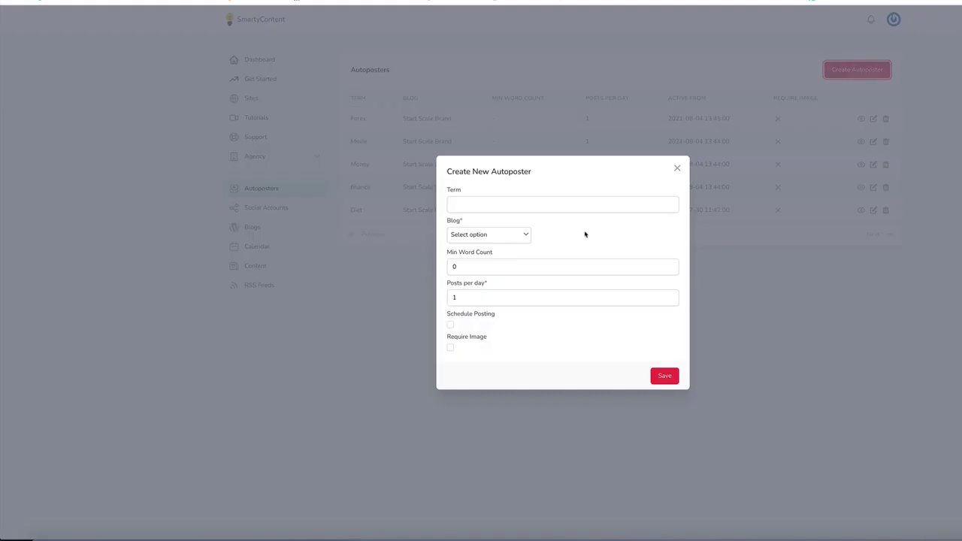
{"action": "left_click", "coordinate": [494, 206]}
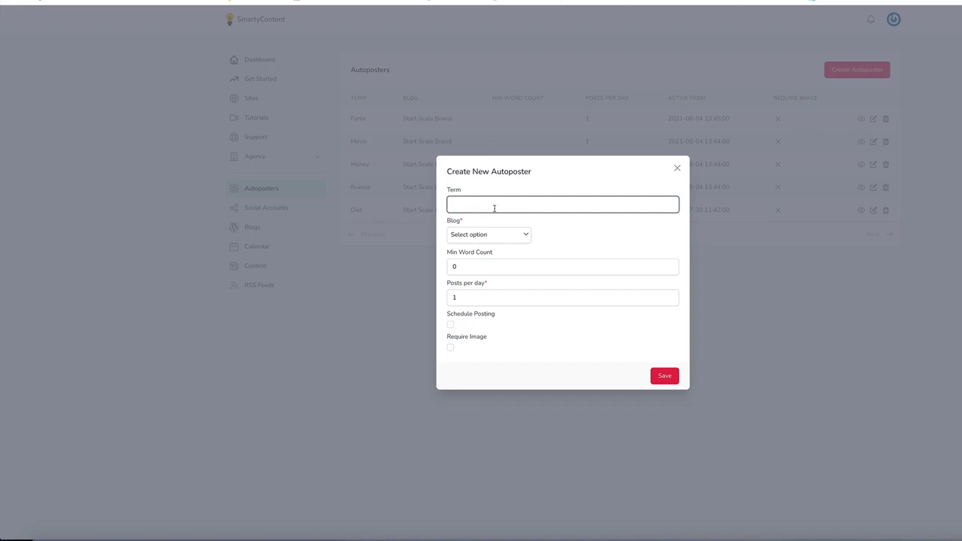
{"action": "type", "text": "ecom"}
{"action": "left_click", "coordinate": [493, 235]}
{"action": "left_click", "coordinate": [460, 256]}
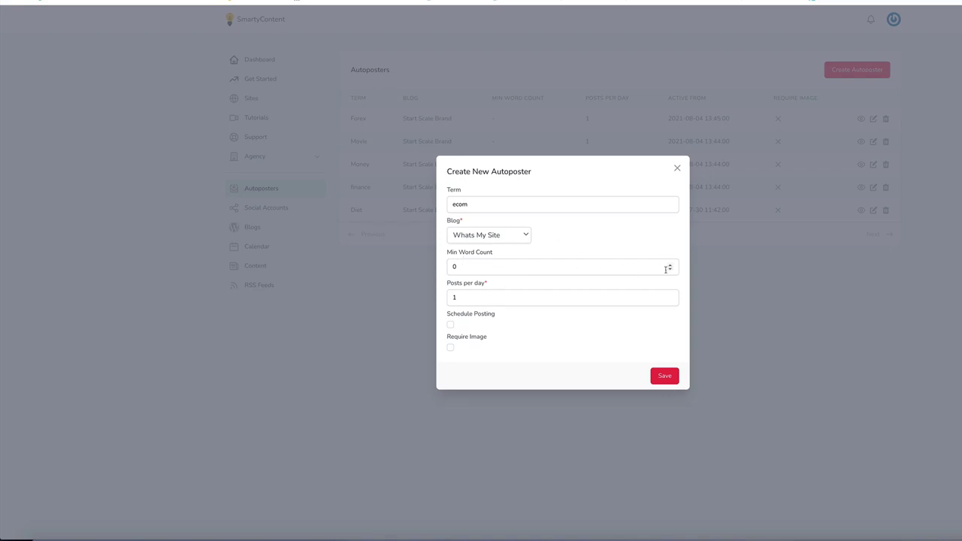
Step: Set 4 posts per day, enable scheduled posting and required images, then save
{"action": "triple_click", "coordinate": [671, 295]}
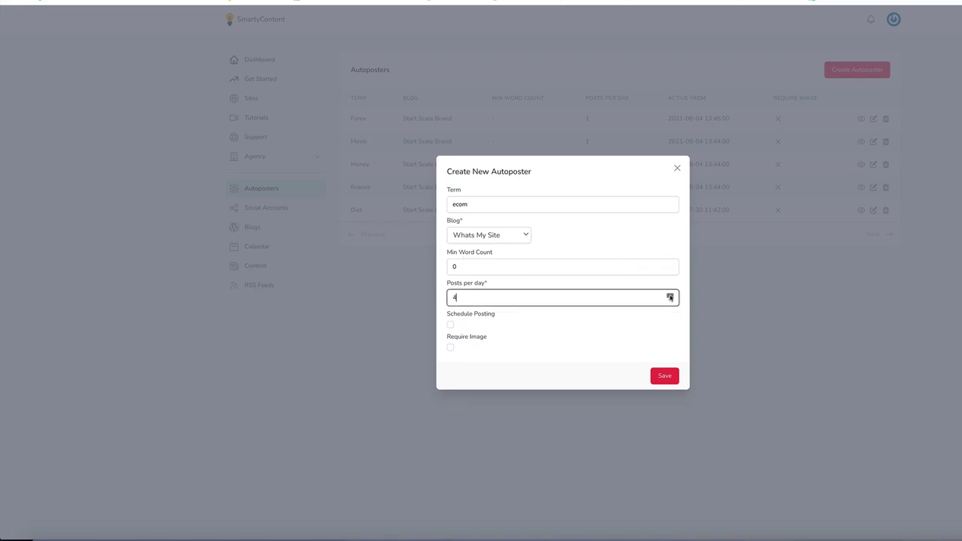
{"action": "left_click", "coordinate": [450, 325]}
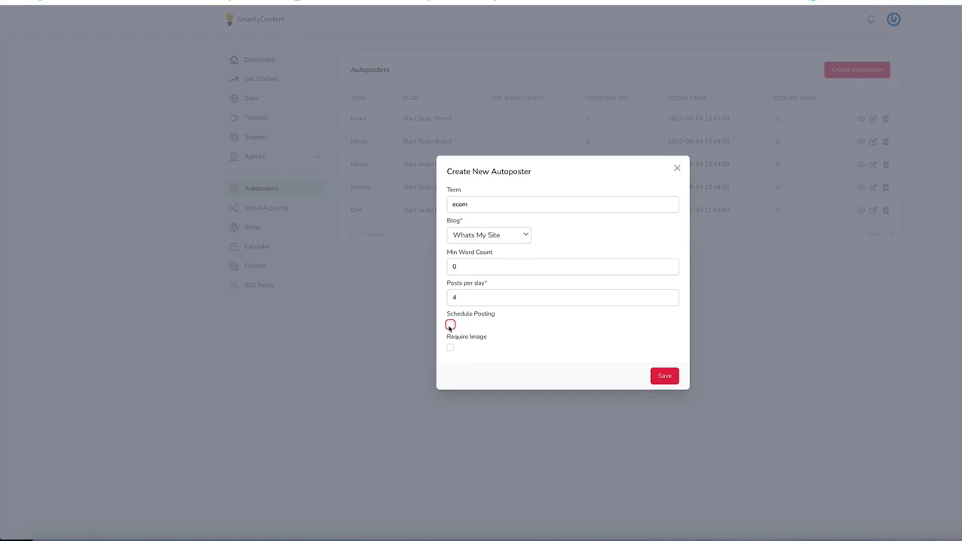
{"action": "left_click", "coordinate": [562, 326]}
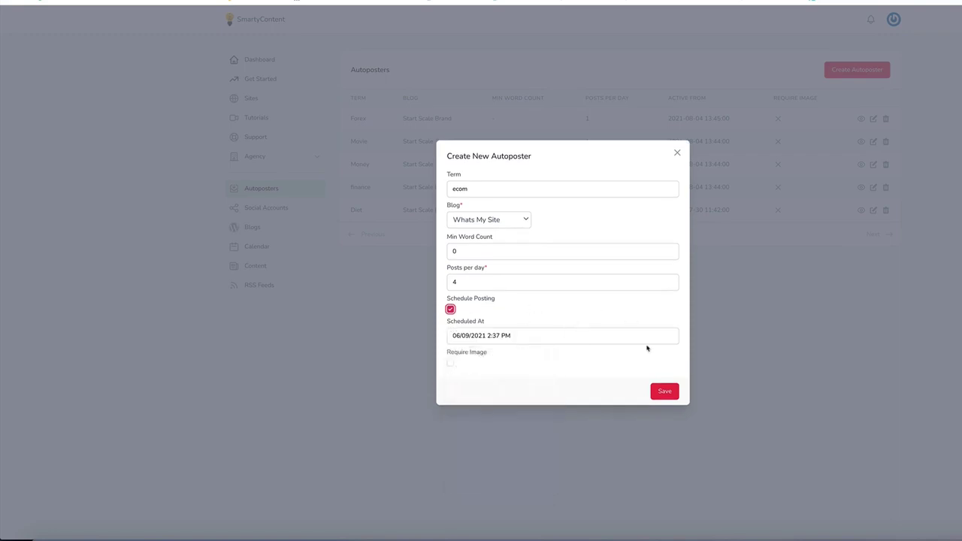
{"action": "left_click", "coordinate": [450, 363]}
{"action": "left_click", "coordinate": [526, 335]}
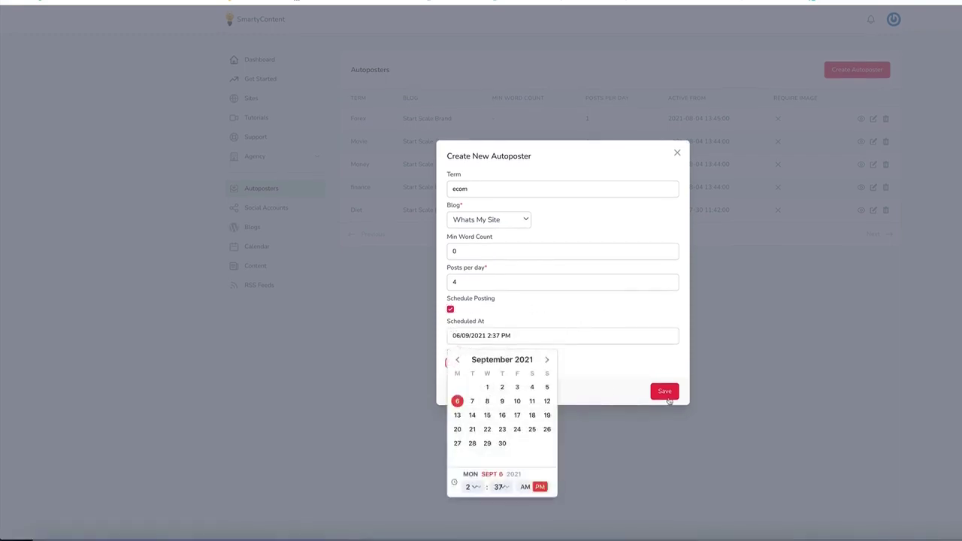
{"action": "left_click", "coordinate": [749, 260]}
{"action": "left_click", "coordinate": [665, 392]}
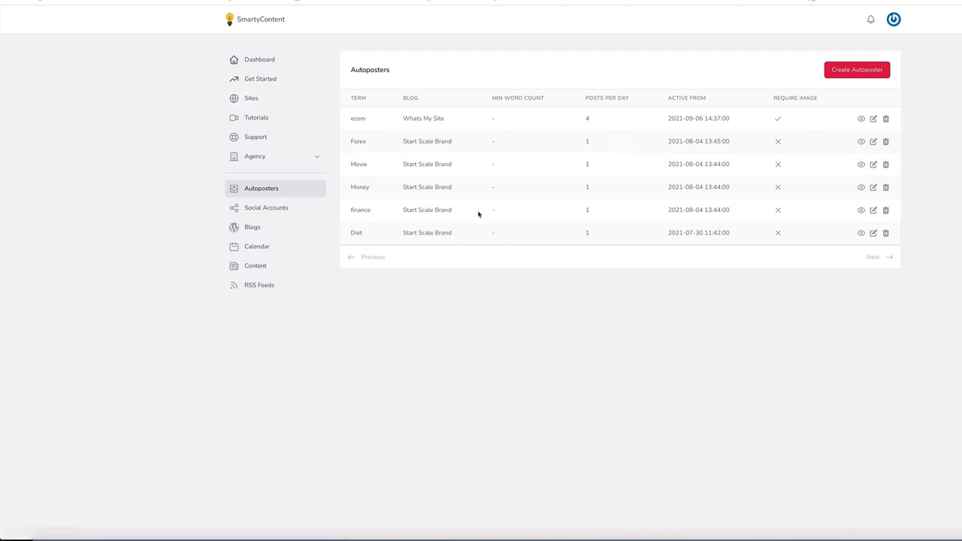
Step: Open Social Accounts and close the Link Page dialog without linking a new account
{"action": "left_click", "coordinate": [267, 209]}
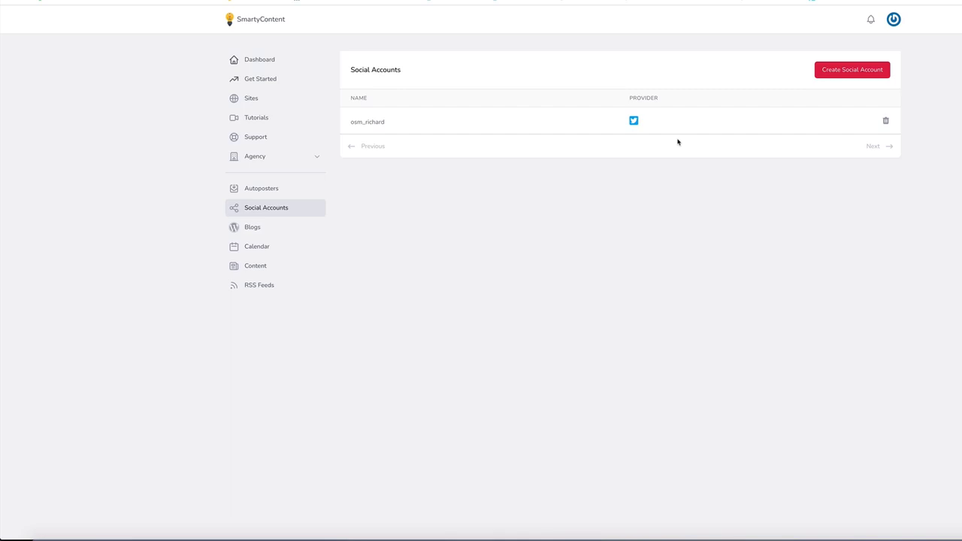
{"action": "left_click", "coordinate": [841, 73]}
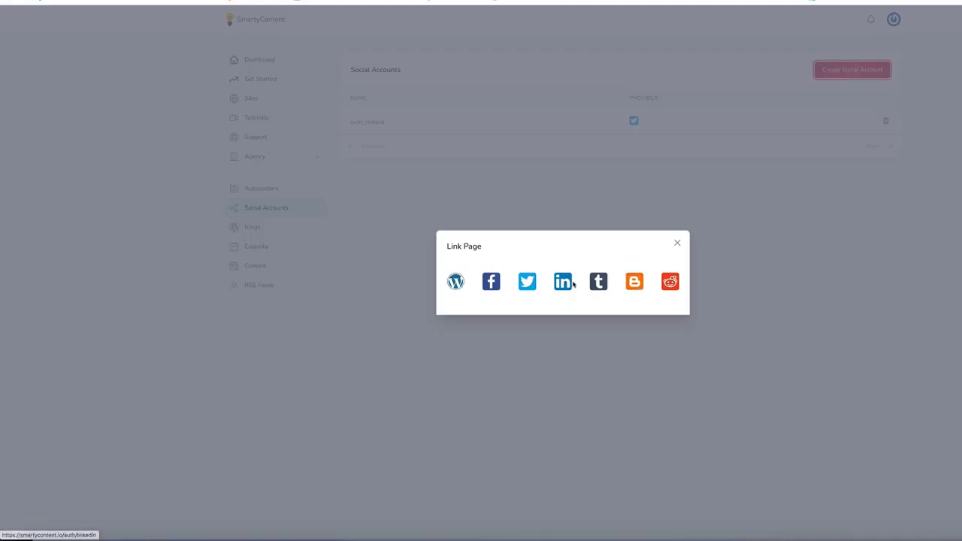
{"action": "left_click", "coordinate": [677, 243]}
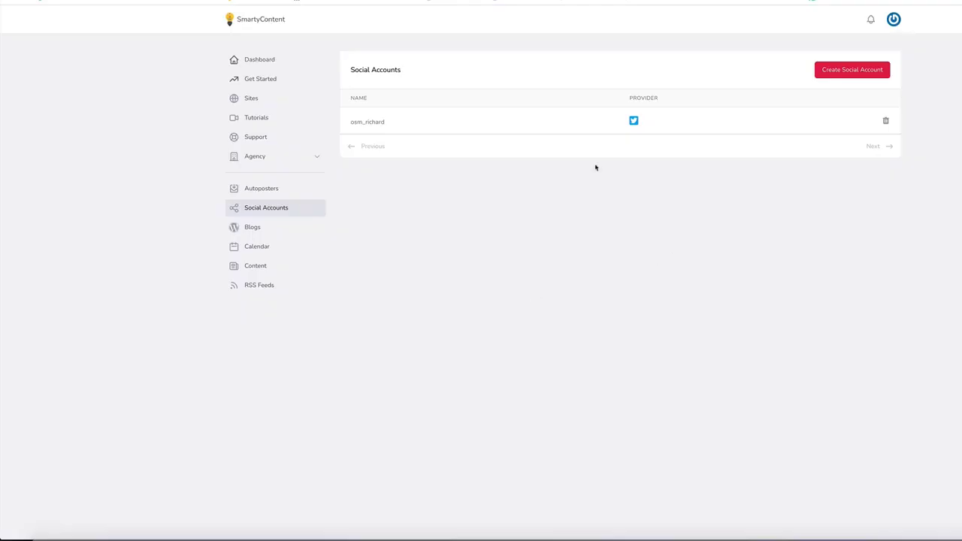
Step: Look over the posting calendar, then scroll through the available content articles
{"action": "left_click", "coordinate": [257, 247]}
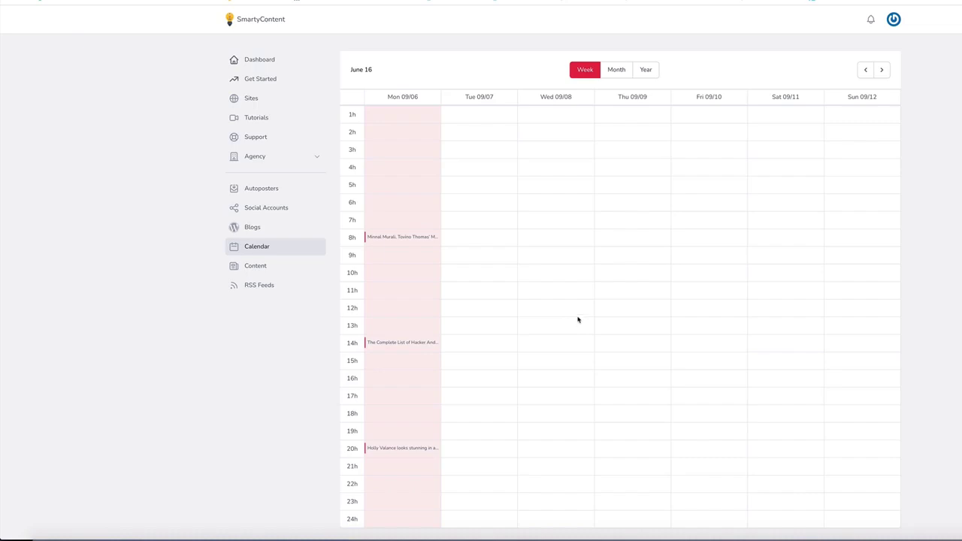
{"action": "left_click", "coordinate": [256, 266]}
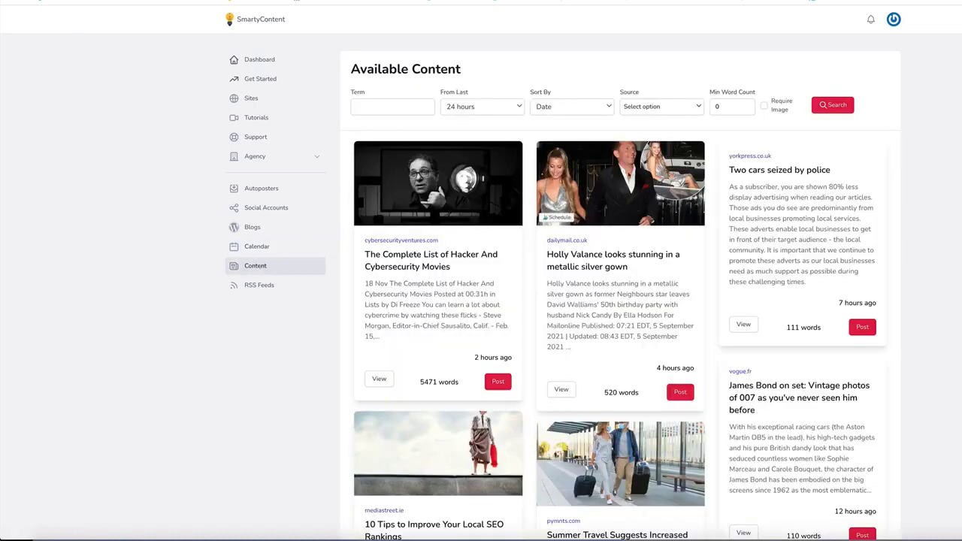
{"action": "scroll", "coordinate": [569, 189], "scroll_direction": "down", "scroll_amount": 3}
{"action": "scroll", "coordinate": [569, 189], "scroll_direction": "up", "scroll_amount": 3}
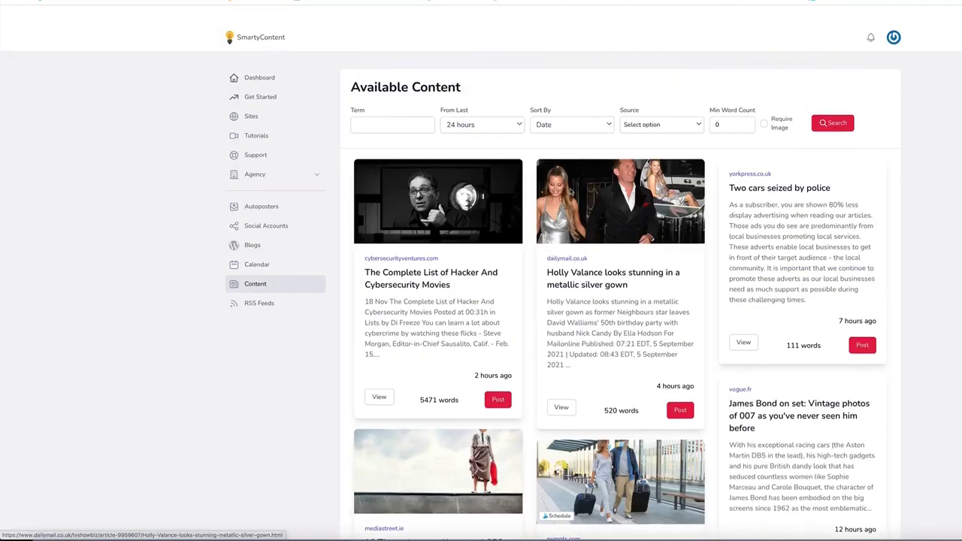
Step: Check the empty RSS Feeds list, then go back to the dashboard showing 2 active sites
{"action": "left_click", "coordinate": [260, 285]}
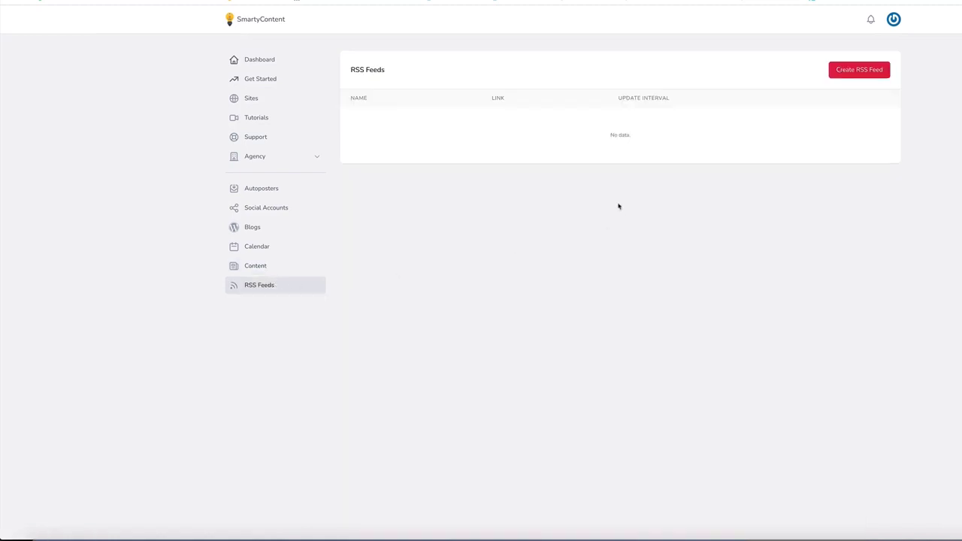
{"action": "left_click", "coordinate": [252, 58]}
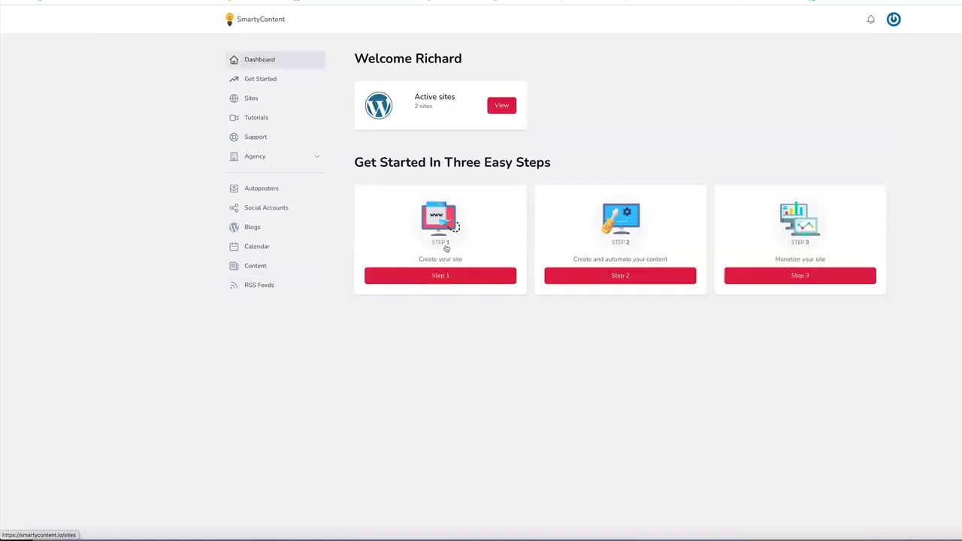